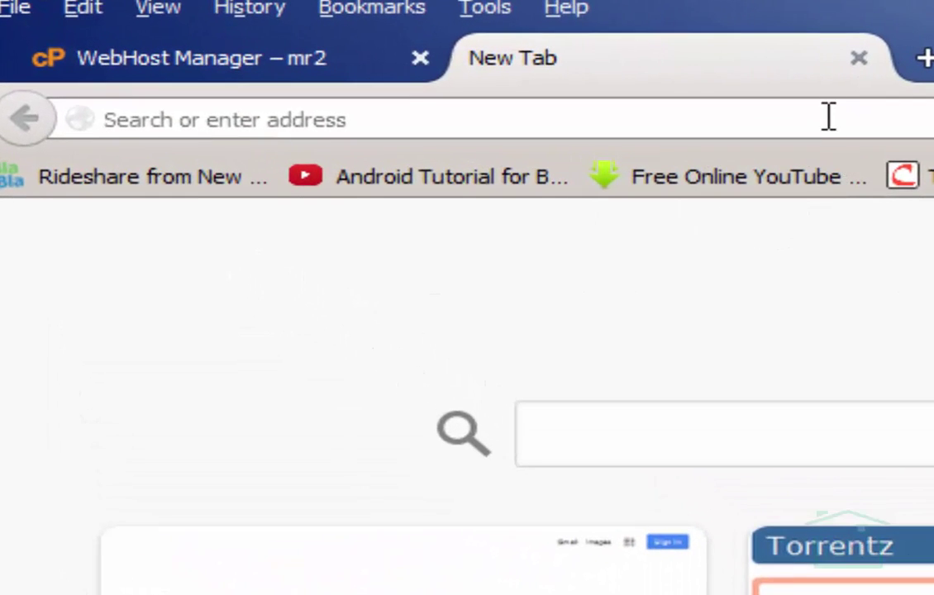
Load artistrain.com/cpanel in Firefox to reach the cPanel login page.
left_click(827, 122)
type("artistrain.com/")
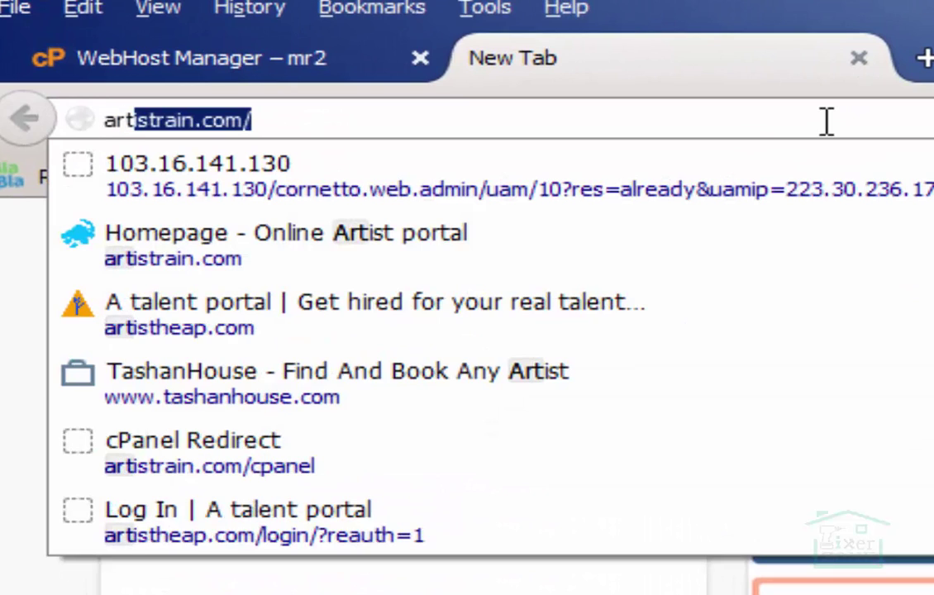
key("Right")
type("cp")
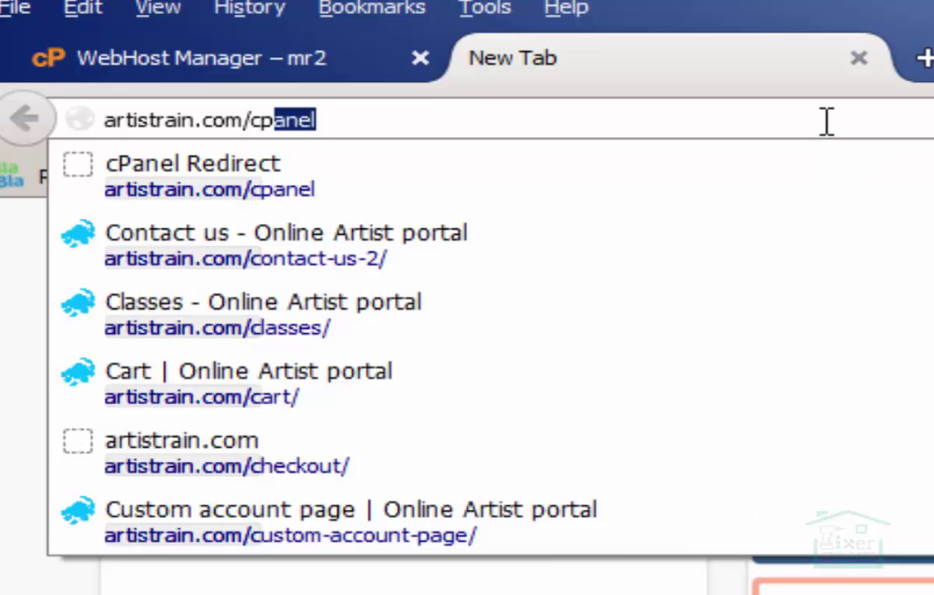
key("Right")
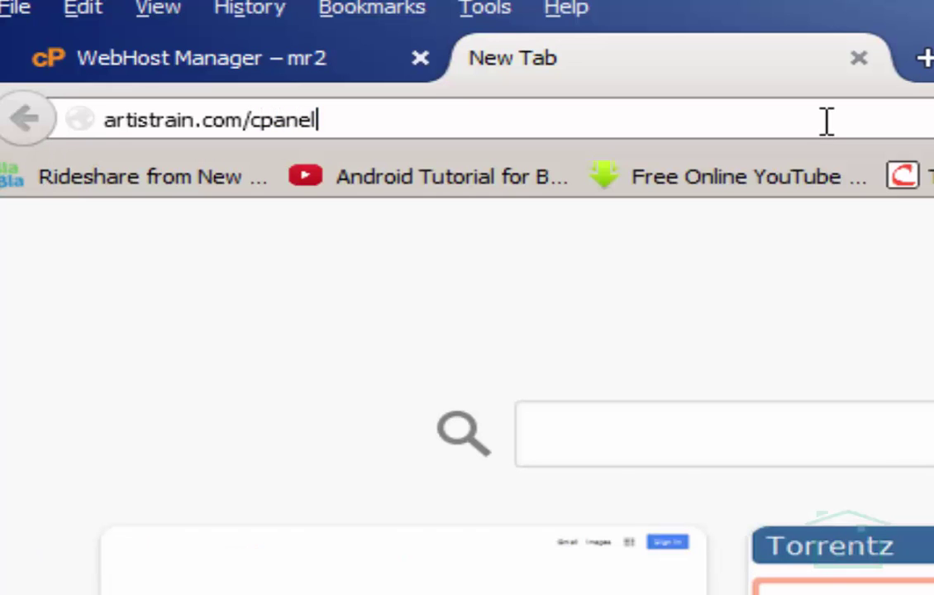
key("Return")
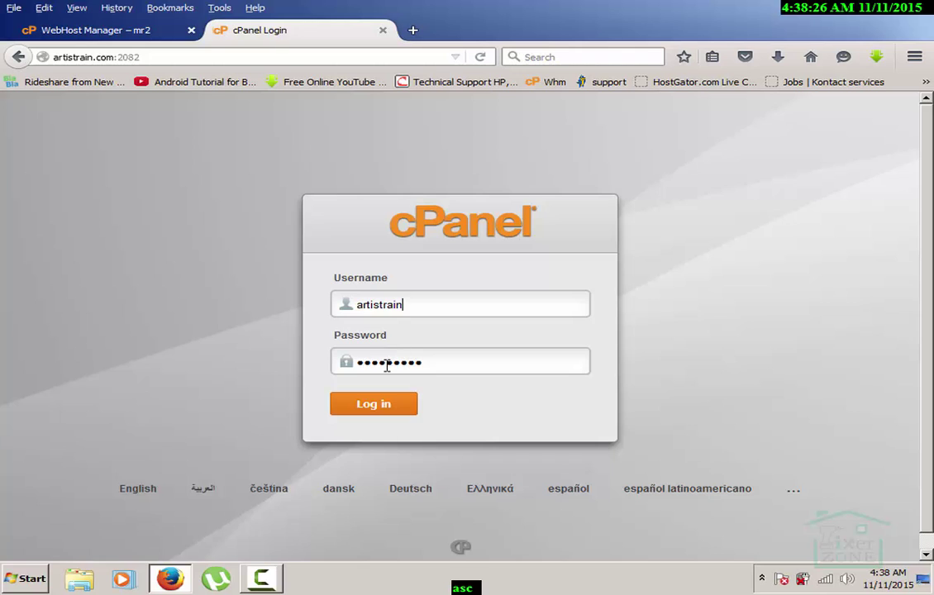
Log in to cPanel with the filled-in username and password.
left_click(376, 407)
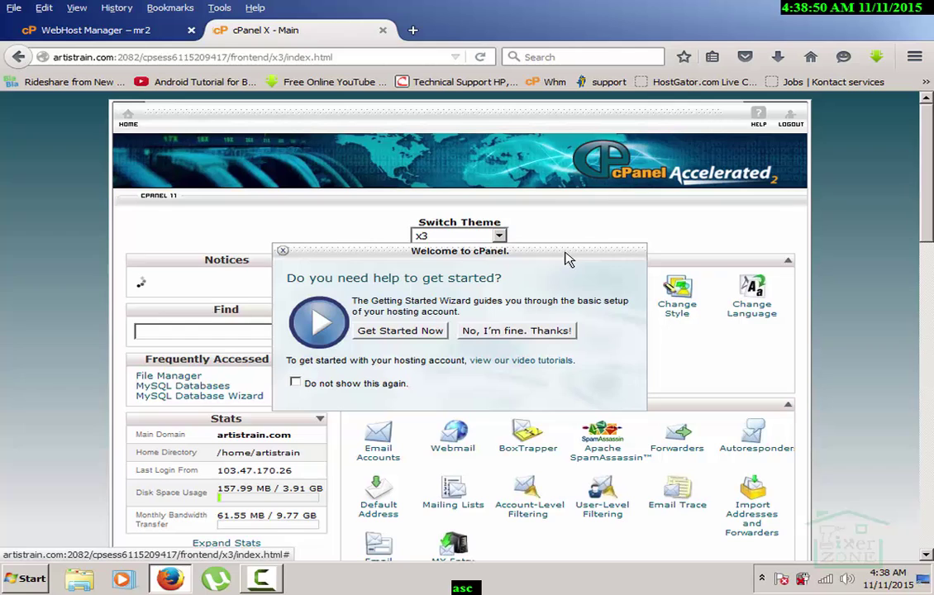
Dismiss the Getting Started prompt and scroll to the Software and Services section.
left_click(513, 332)
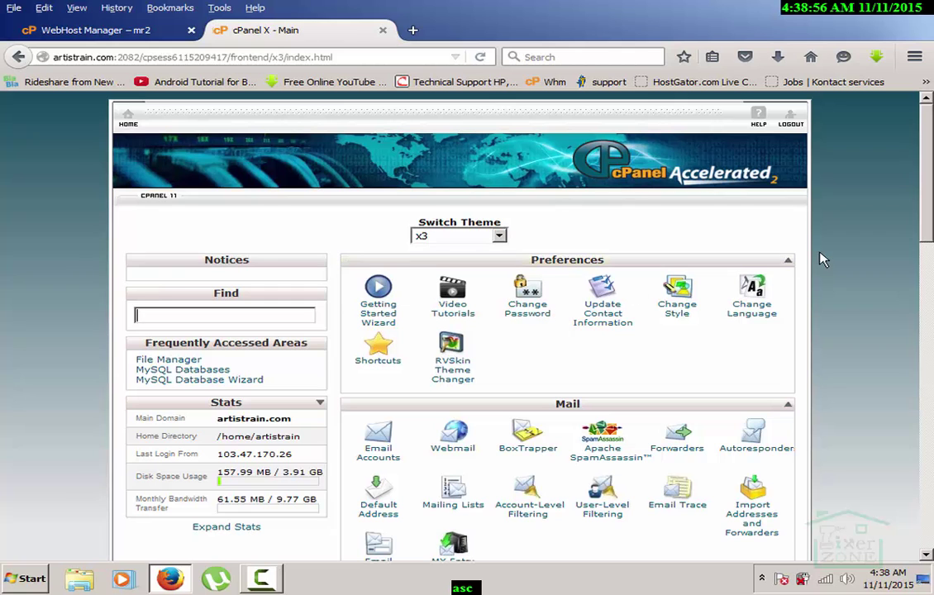
left_click_drag(931, 199, 932, 495)
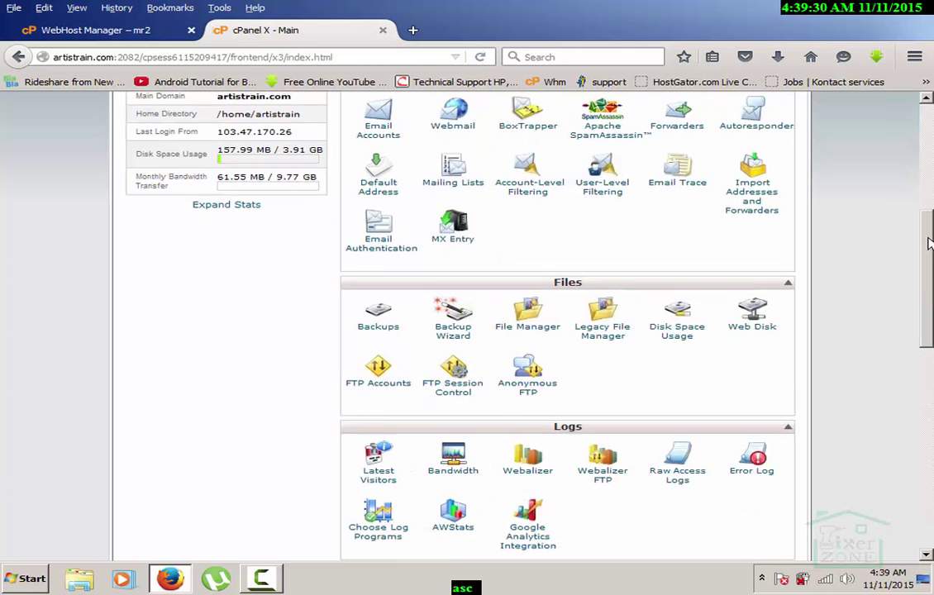
scroll(468, 330, "up", 5)
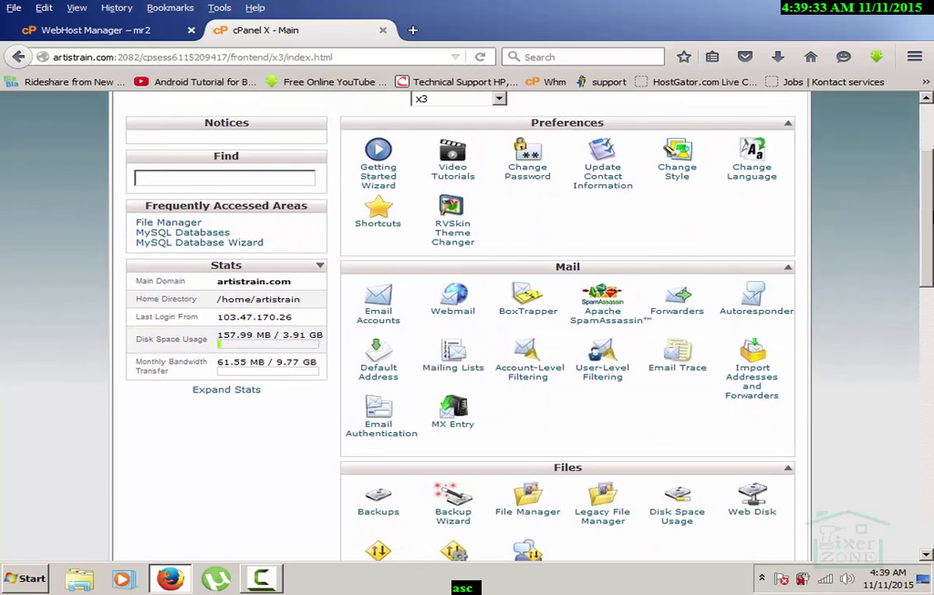
scroll(932, 163, "up", 3)
scroll(928, 161, "down", 15)
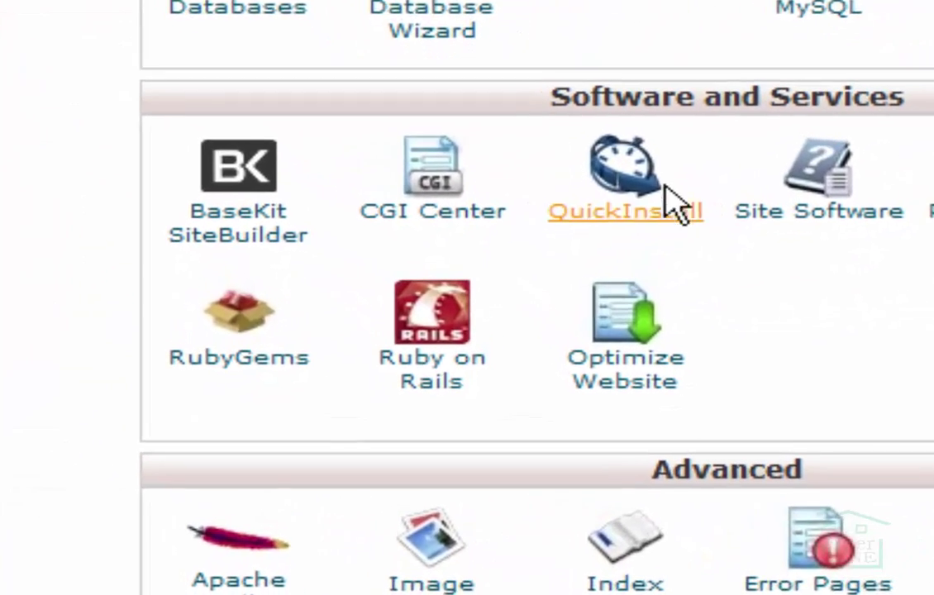
Open QuickInstall, go to the WHMCS installer, and bring up the Install WHMCS form.
left_click(629, 208)
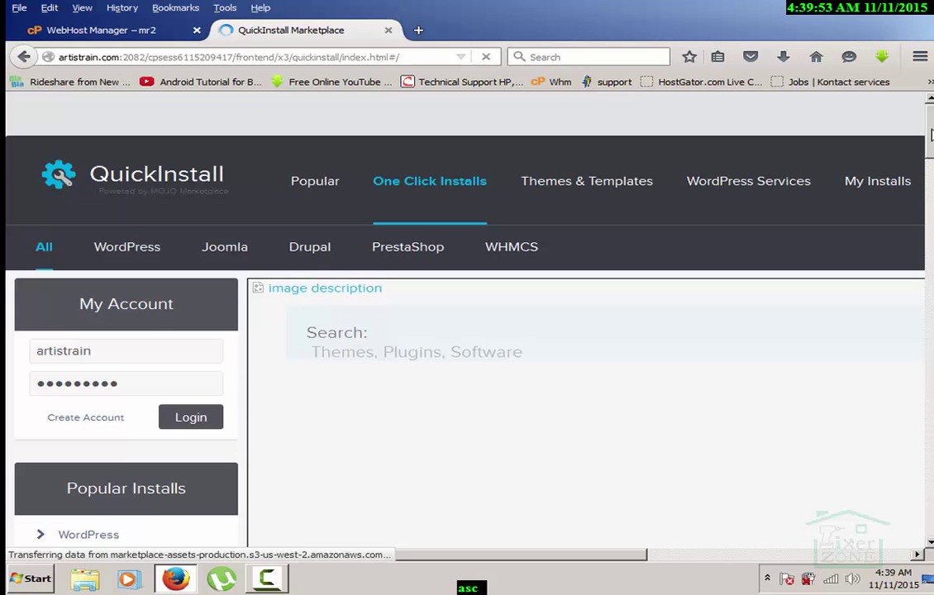
left_click_drag(931, 135, 930, 331)
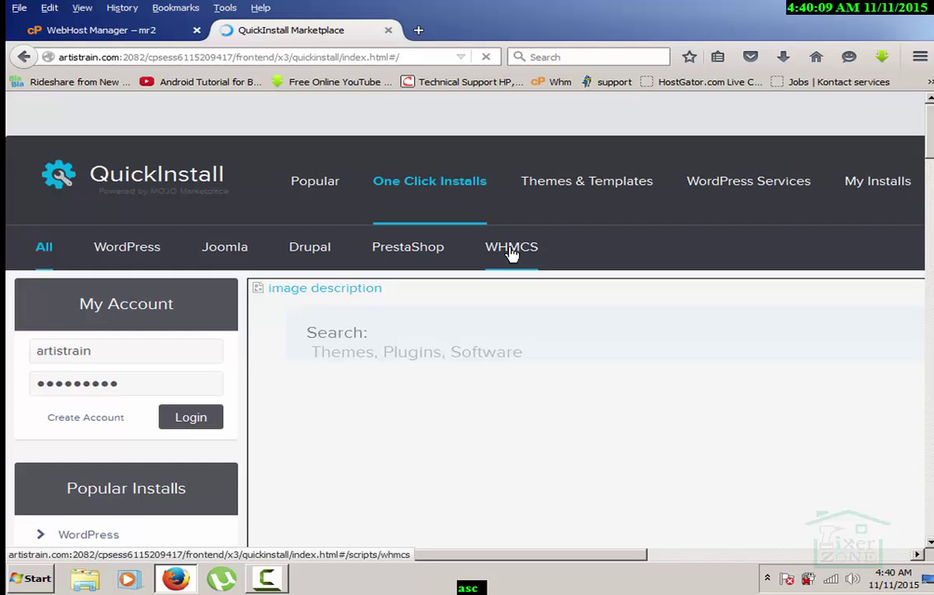
left_click(512, 252)
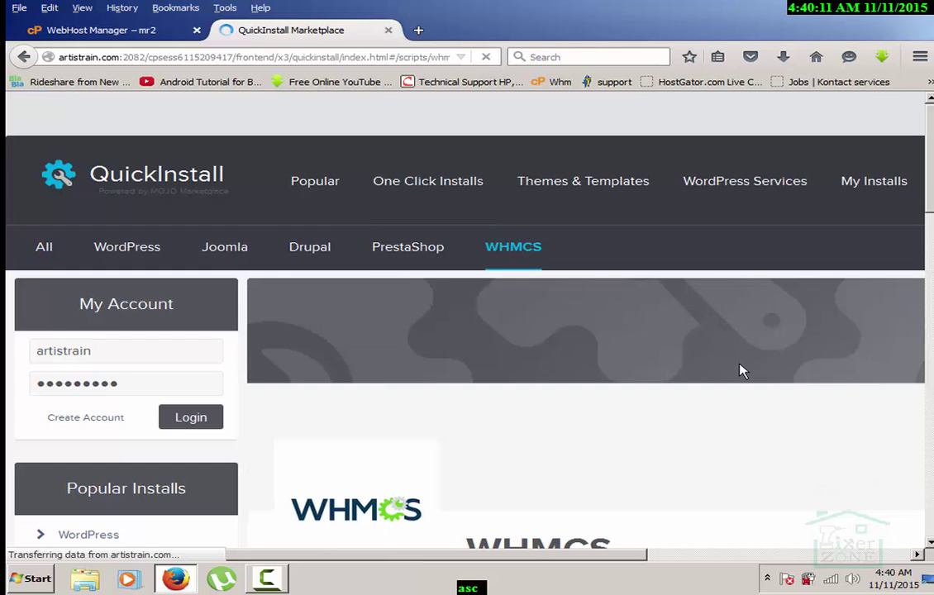
scroll(830, 333, "down", 5)
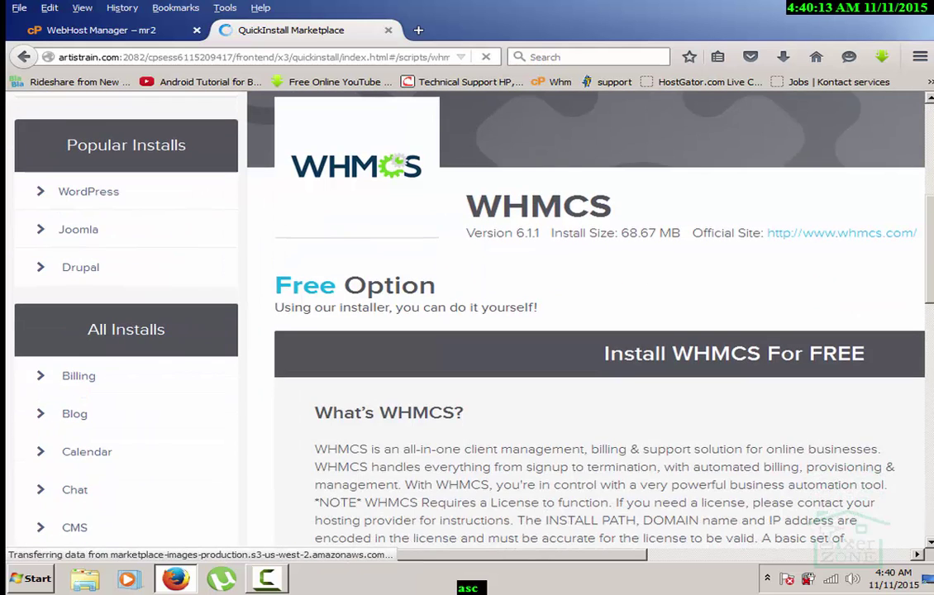
scroll(684, 456, "up", 1)
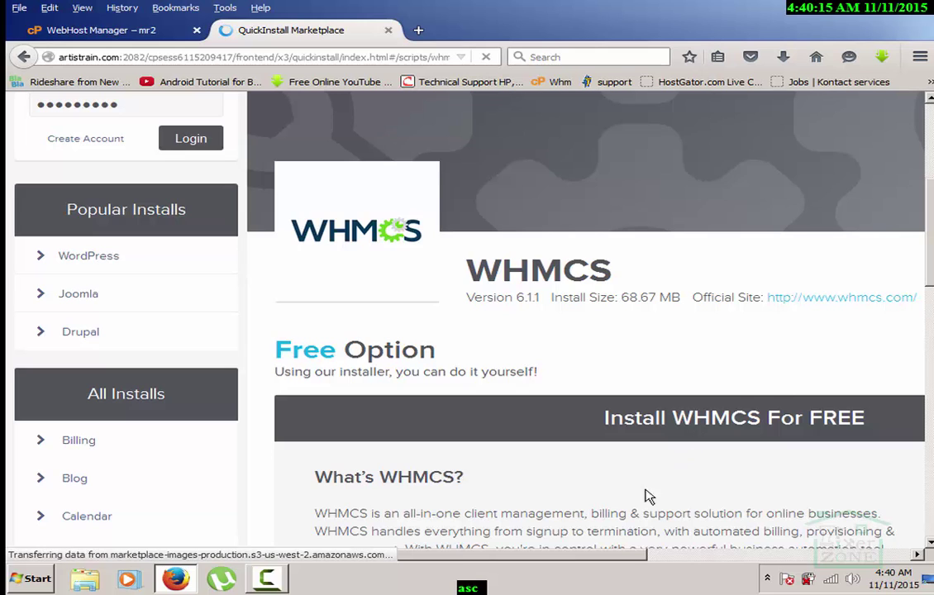
left_click_drag(595, 563, 814, 556)
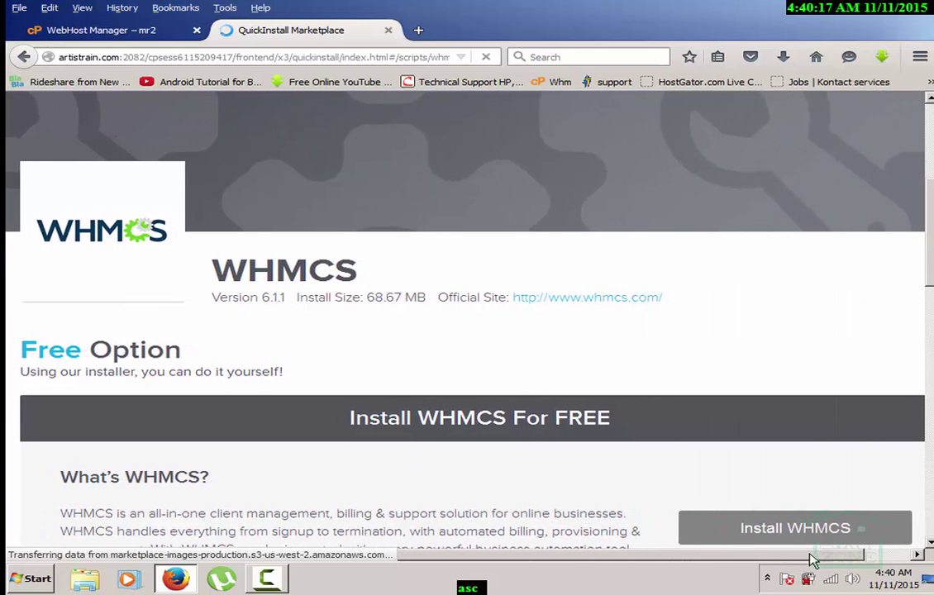
left_click(795, 529)
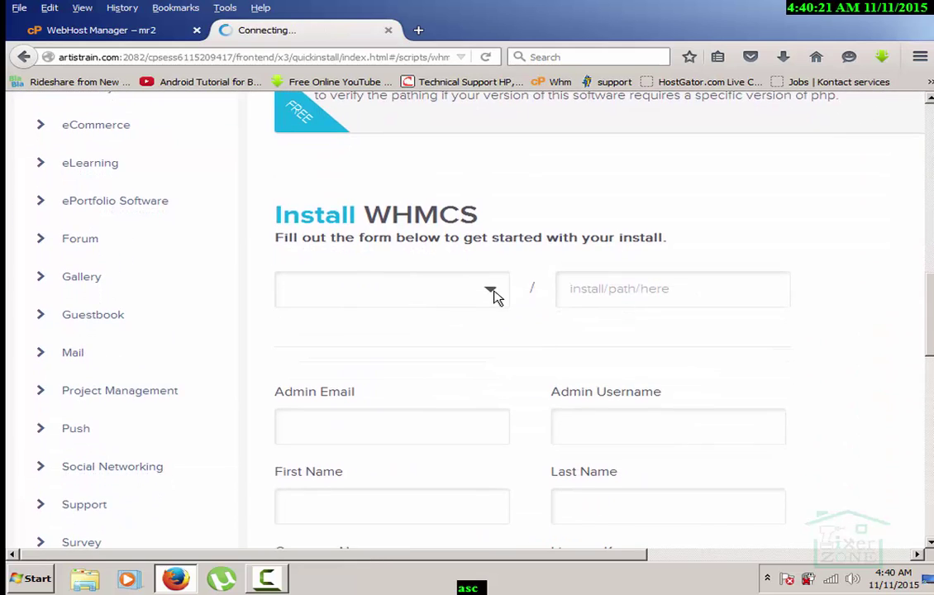
Choose artistrain.com as the install domain and select the install path field.
left_click(491, 289)
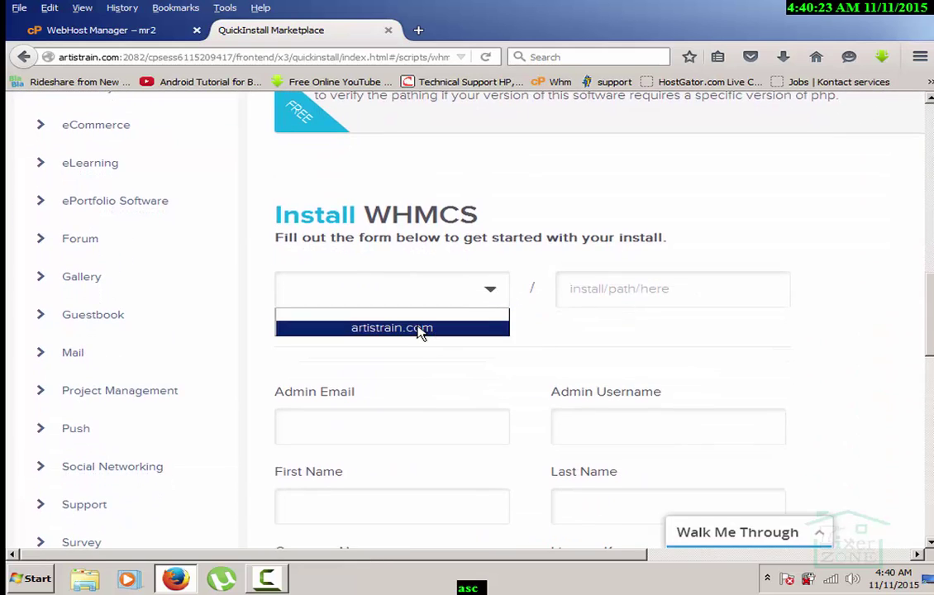
left_click(424, 331)
left_click(610, 279)
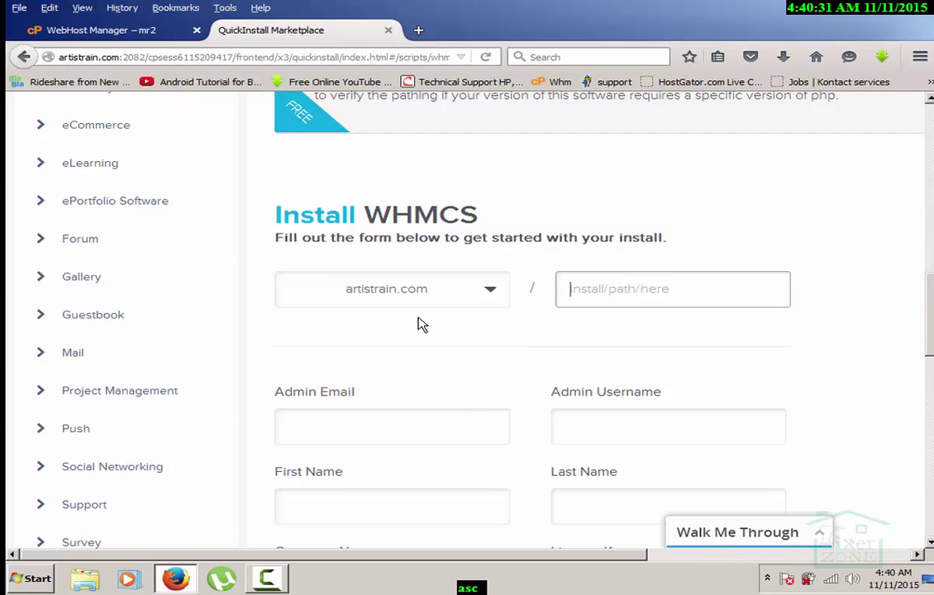
Enter the admin e-mail address, keep username admin, and fill in the admin's first and last name.
left_click(414, 431)
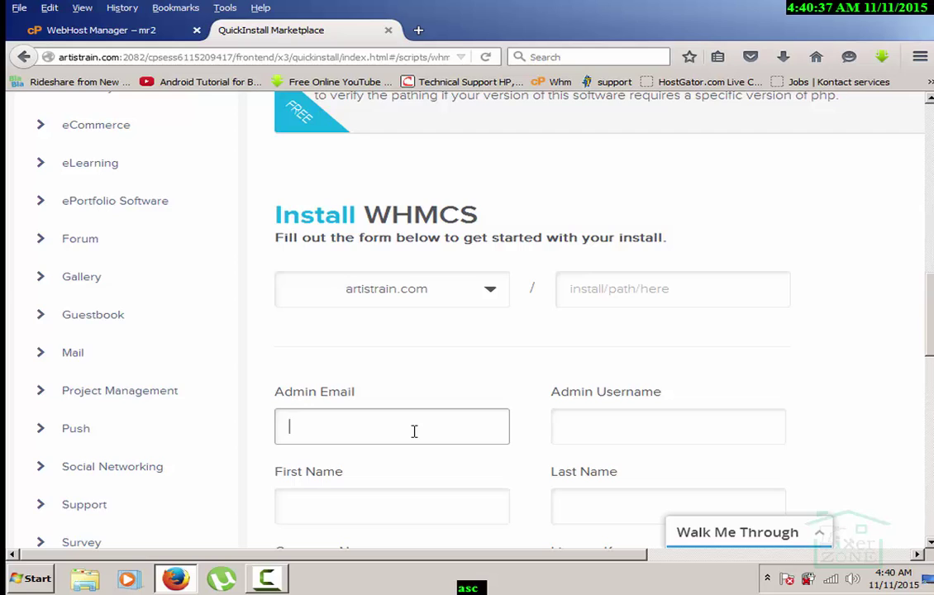
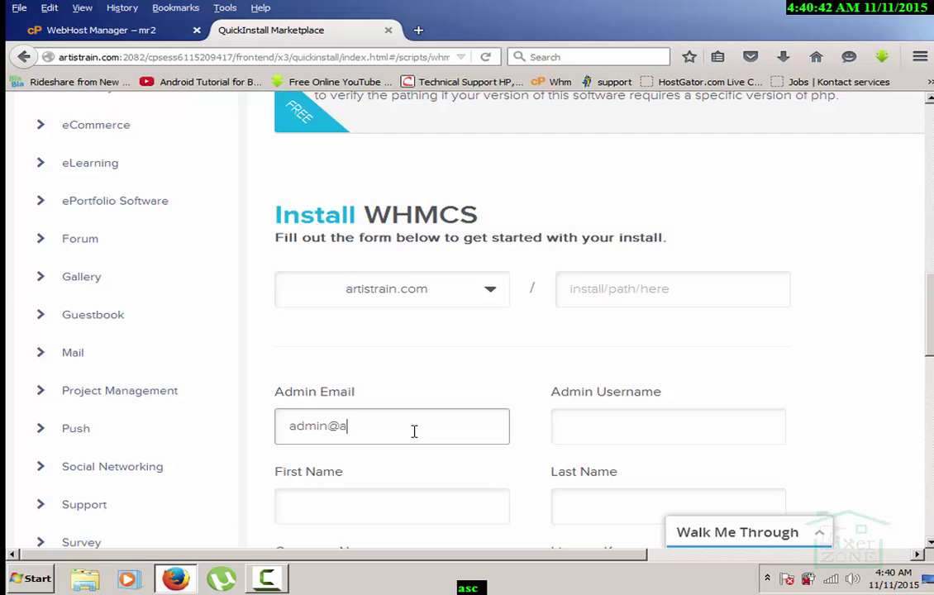
key("Tab")
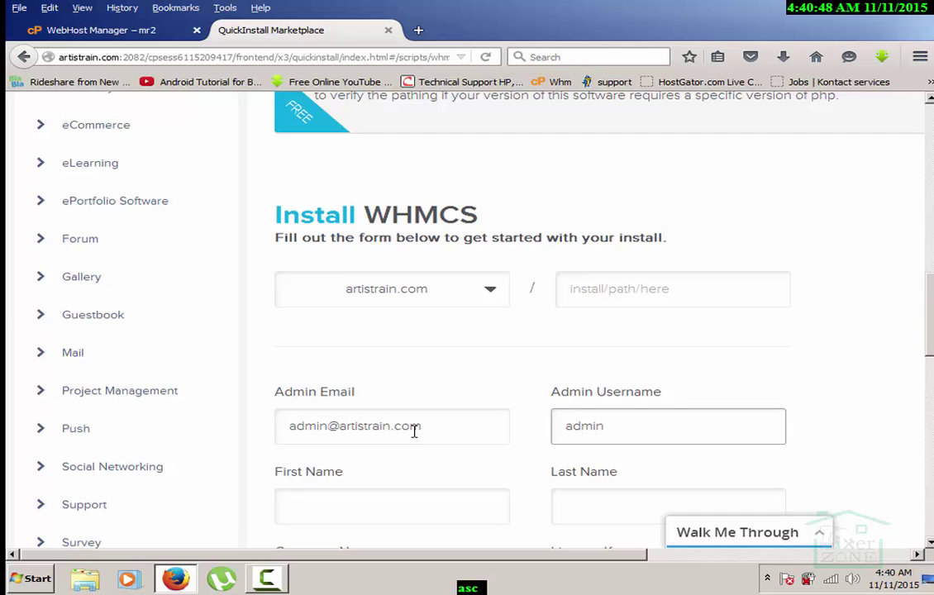
key("Tab")
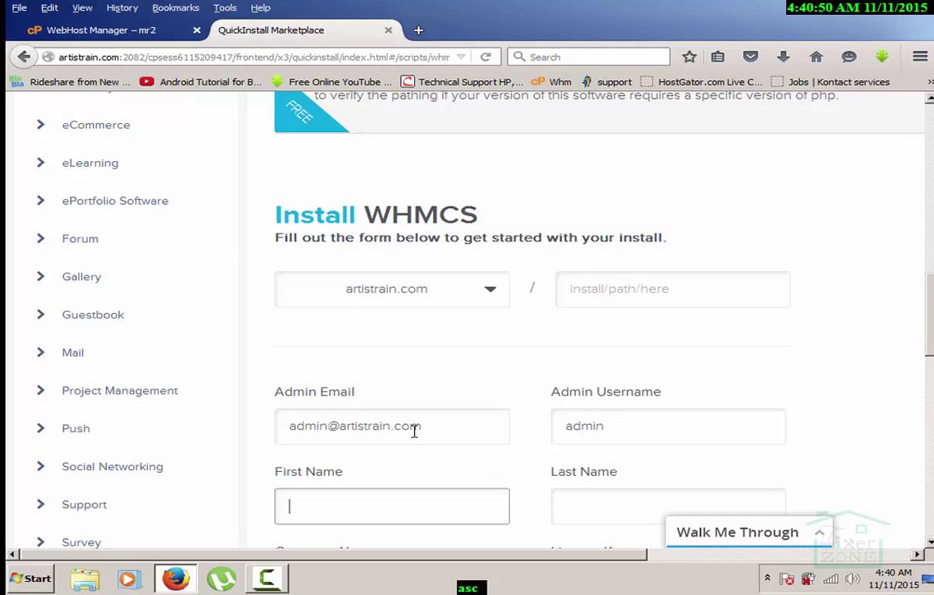
key("Tab")
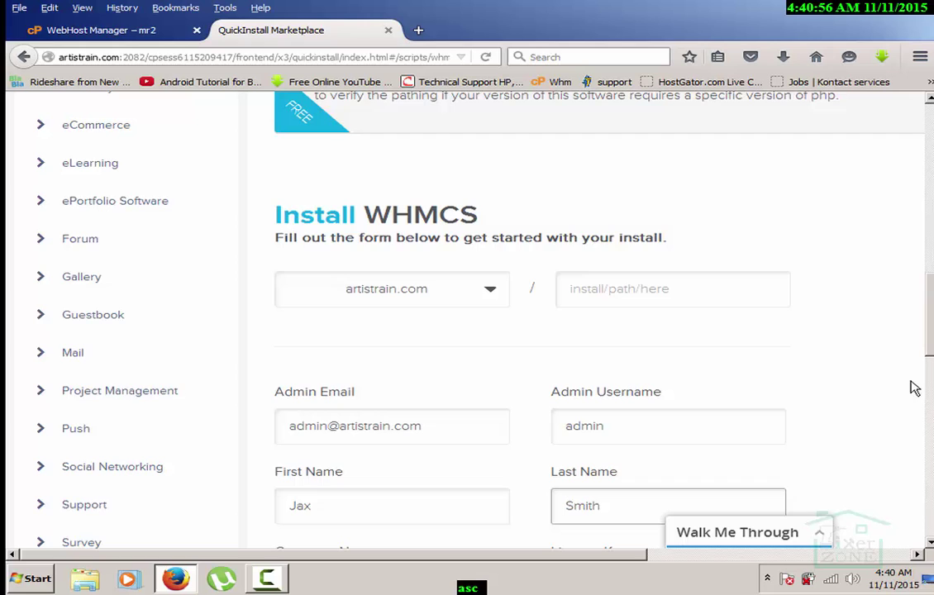
Enter Artist Rain as the company name.
scroll(822, 313, "down", 4)
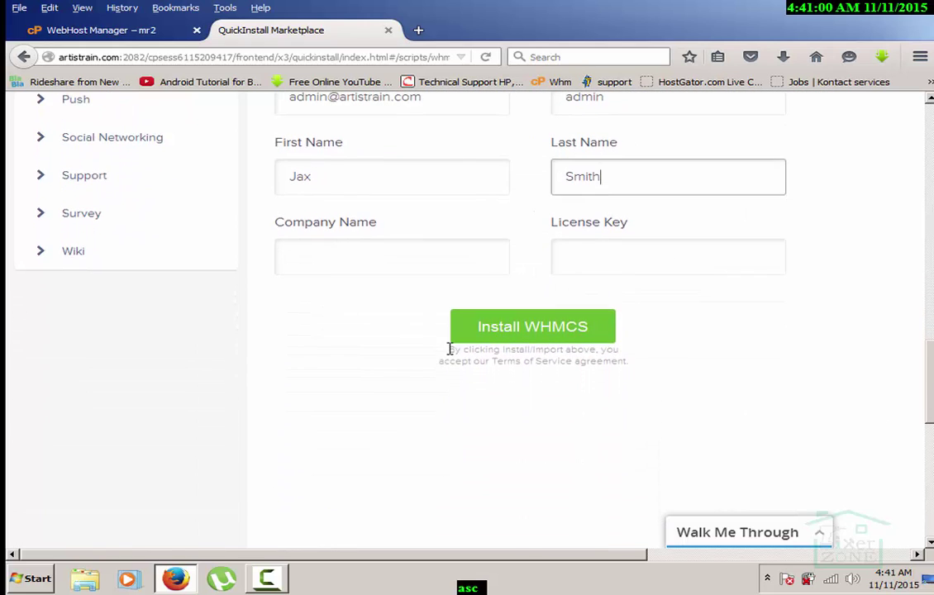
left_click(365, 251)
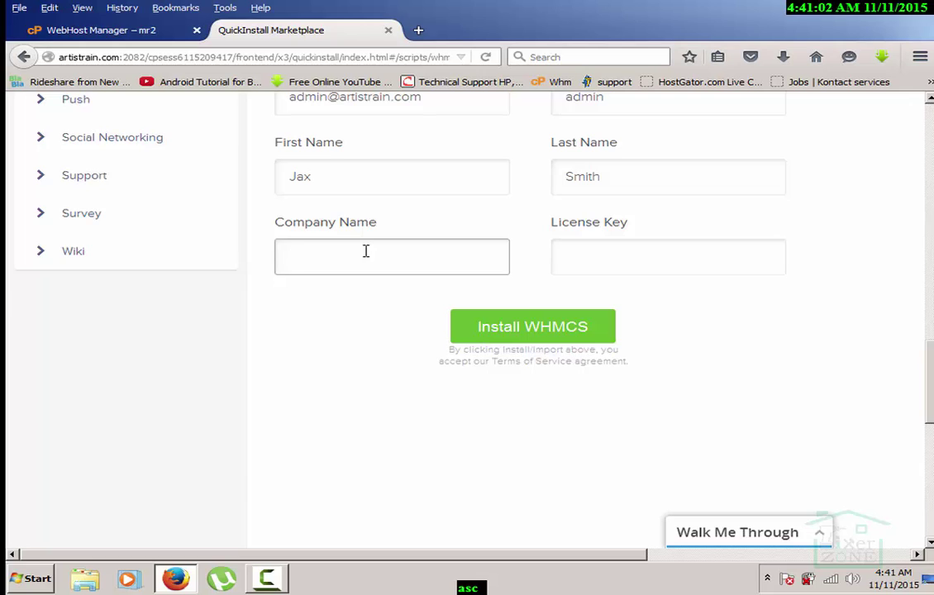
type("Artist Rain")
left_click(625, 260)
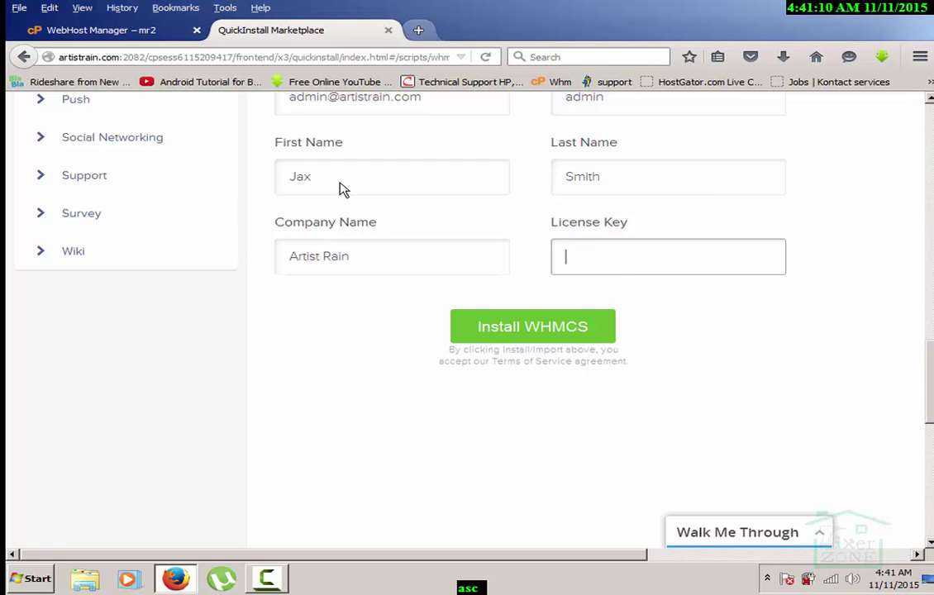
Launch Chrome from the Start menu and go to gmail.com.
left_click(31, 580)
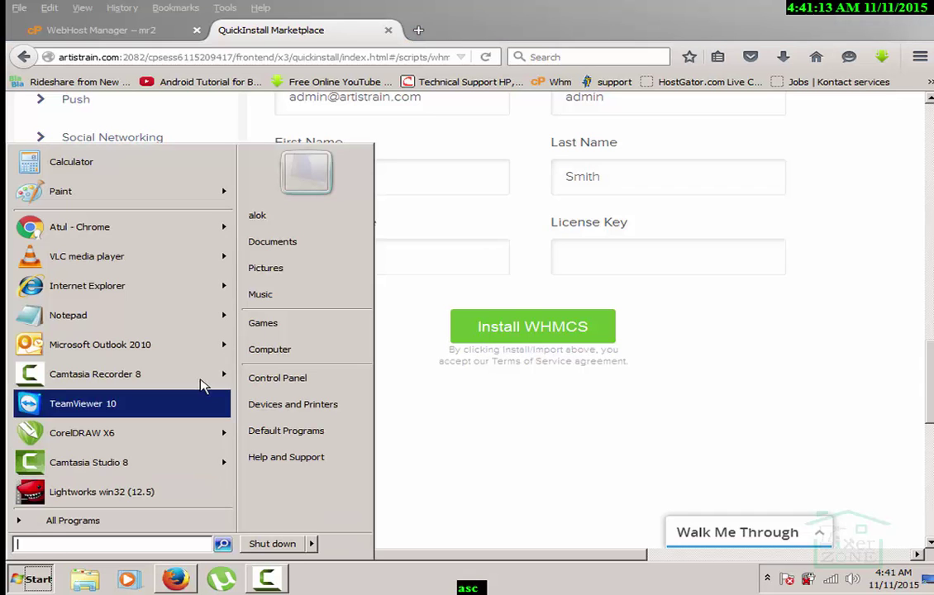
left_click(110, 228)
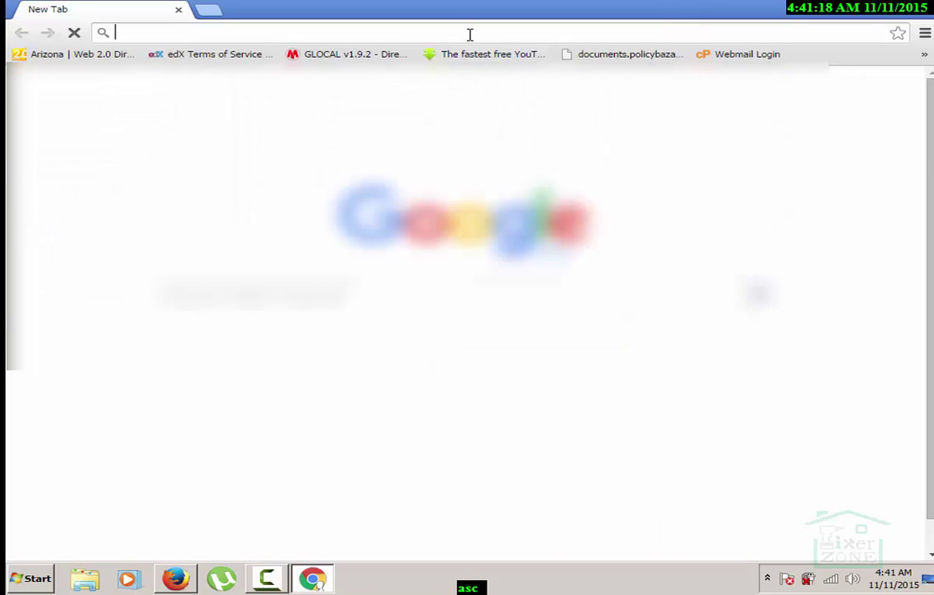
type("gmail.com")
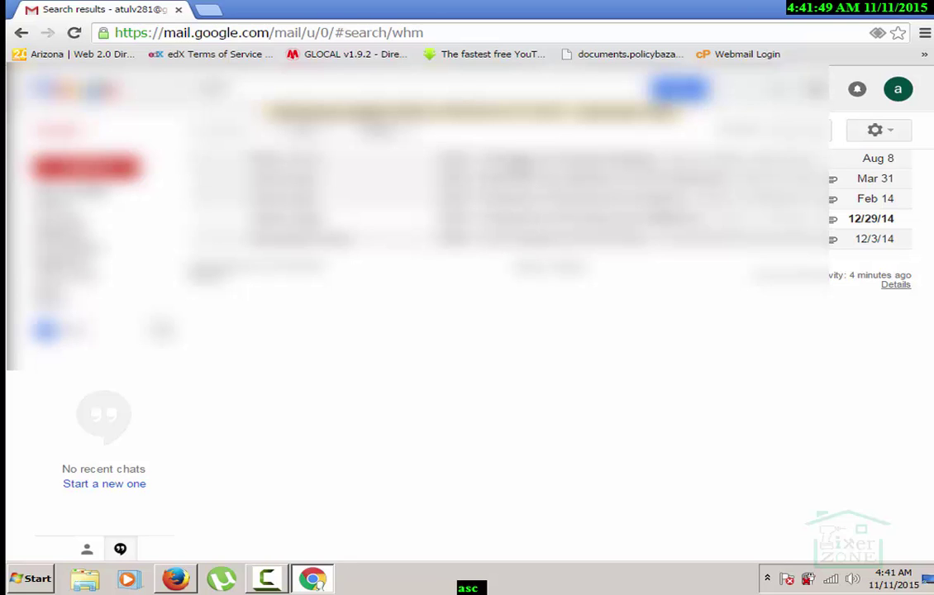
Open the HostGator thank-you email, sign out of Gmail, and cancel the Confirm close prompt.
left_click(459, 161)
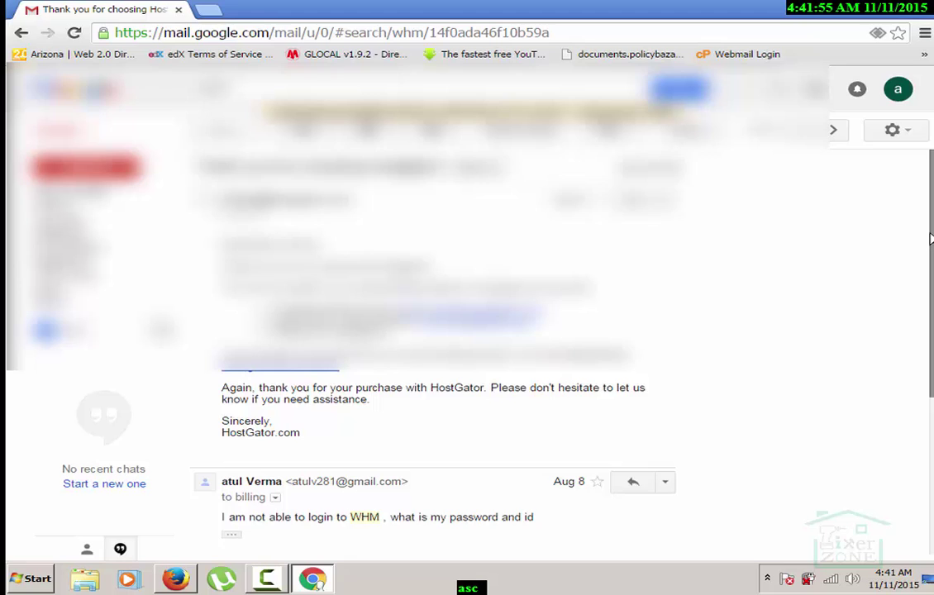
scroll(930, 239, "down", 5)
scroll(928, 165, "up", 5)
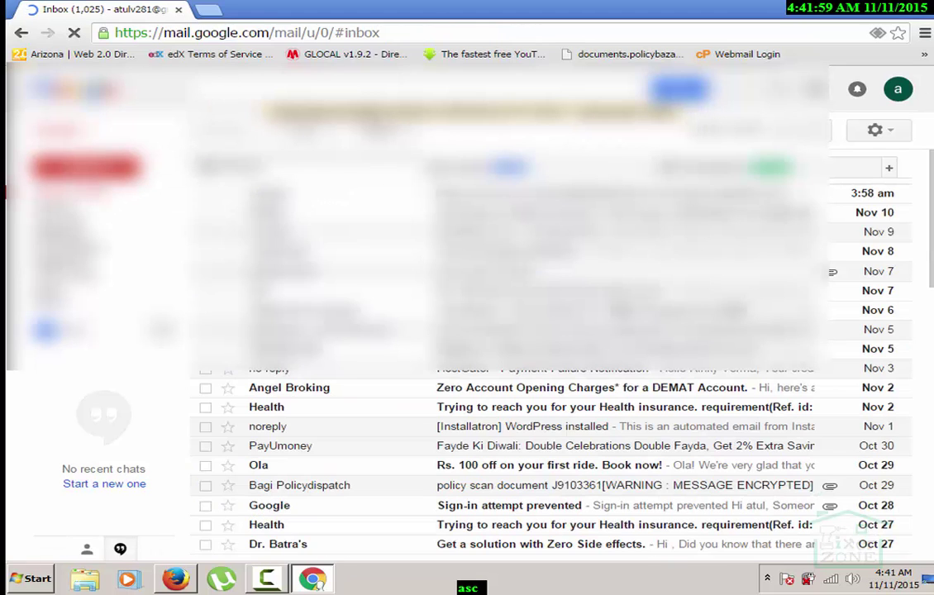
left_click(900, 91)
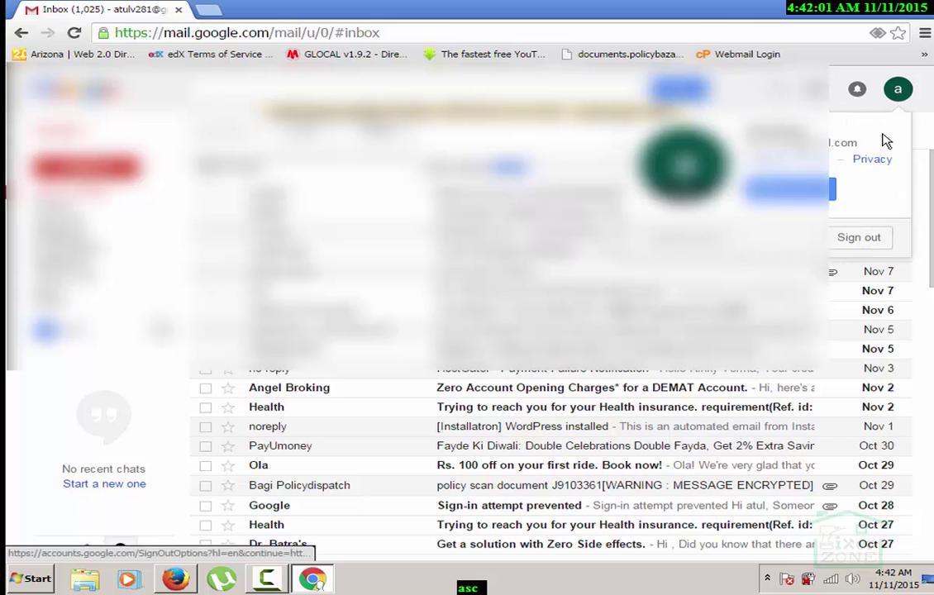
left_click(861, 234)
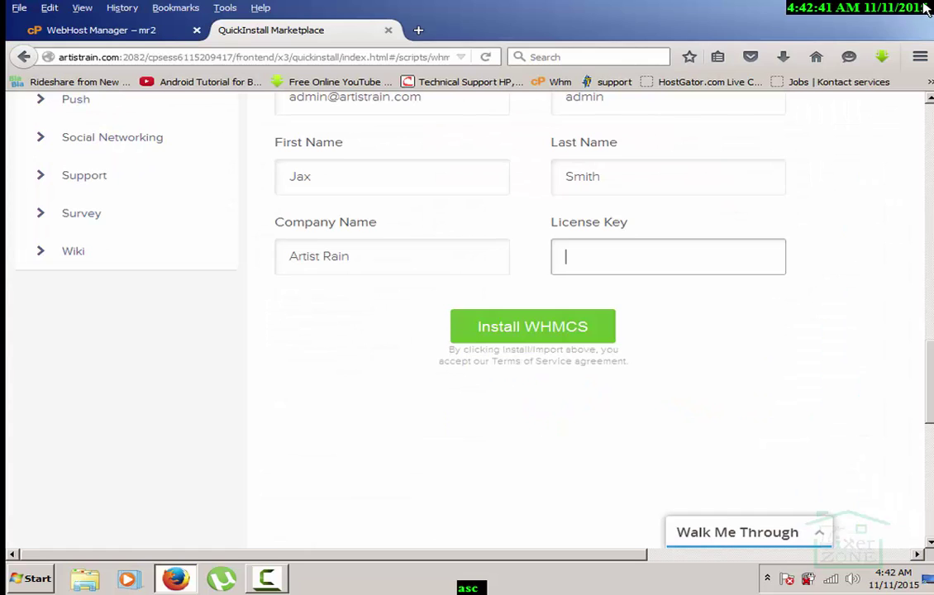
left_click(913, 16)
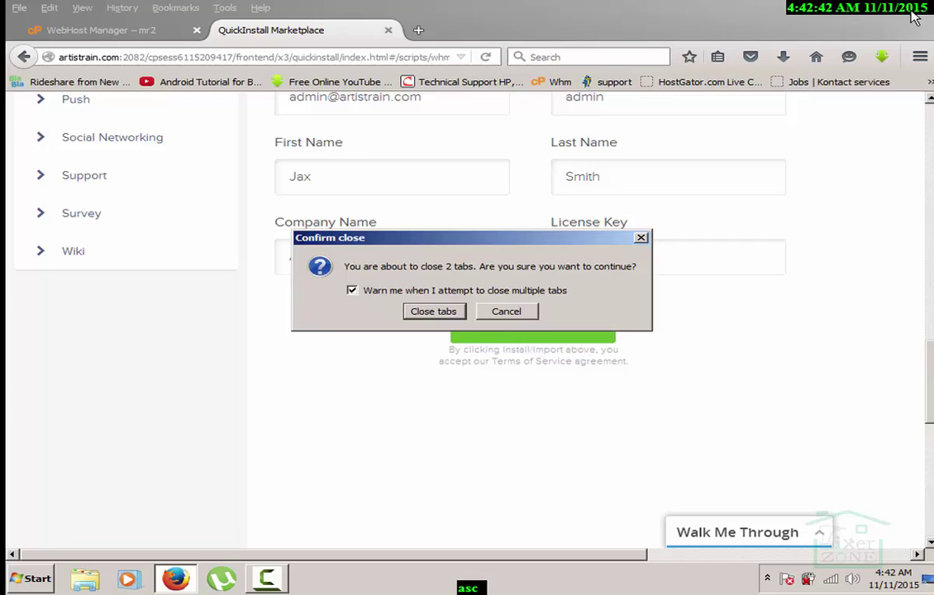
left_click(507, 312)
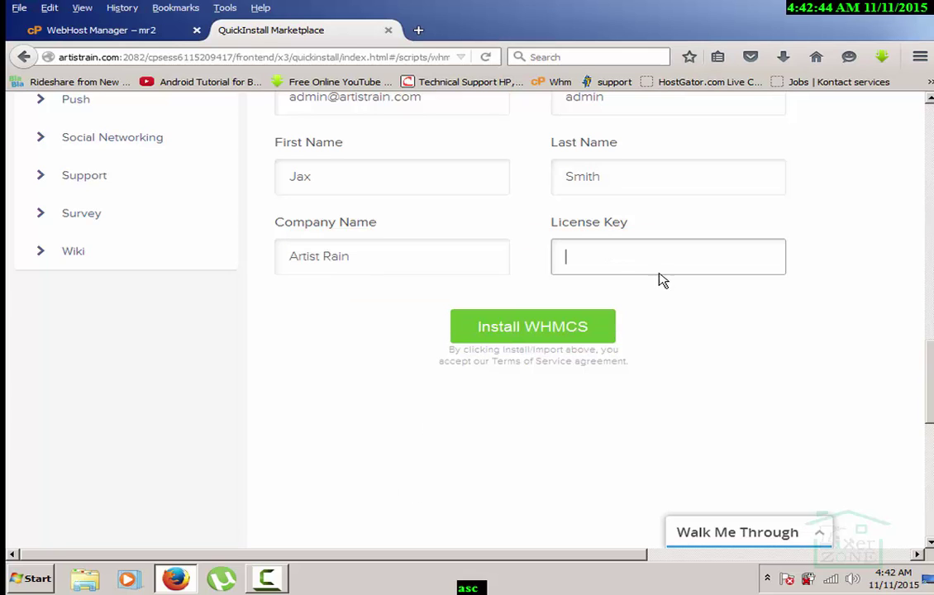